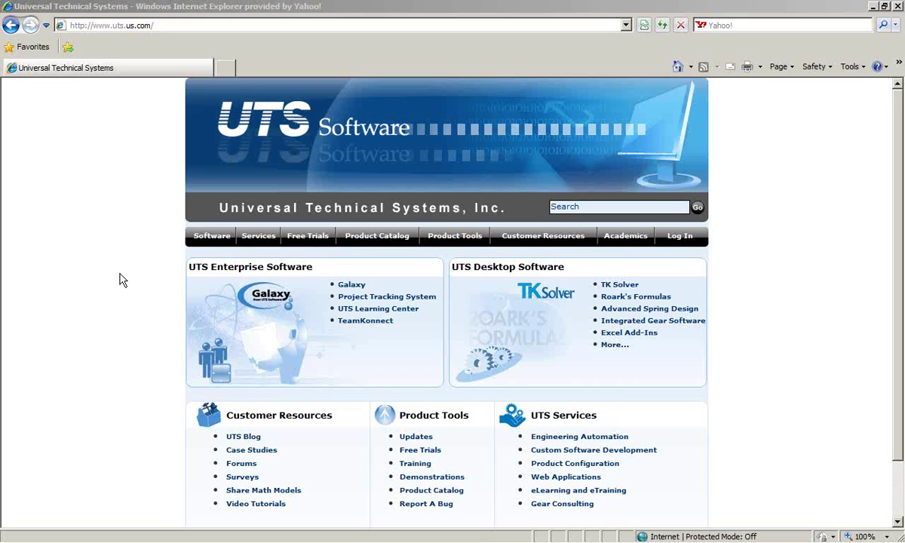
- Bring the Advanced Spring Design window in front of Internet Explorer from the taskbar
{"action": "left_click", "coordinate": [293, 533]}
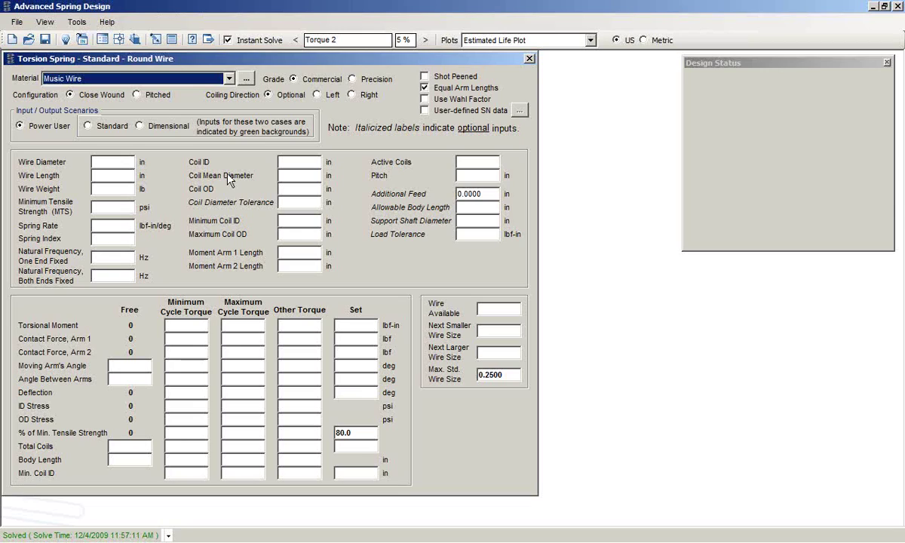
- Enter 0.1 in wire diameter, 1 in coil OD with 0.035 tolerance, and 0.75 in arm length
{"action": "left_click", "coordinate": [114, 162]}
{"action": "type", "text": ".1"}
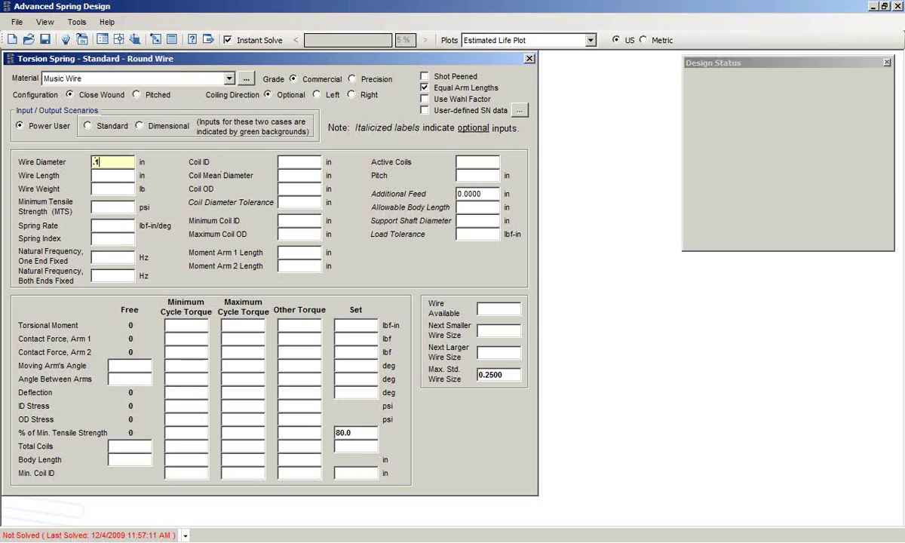
{"action": "left_click", "coordinate": [281, 189]}
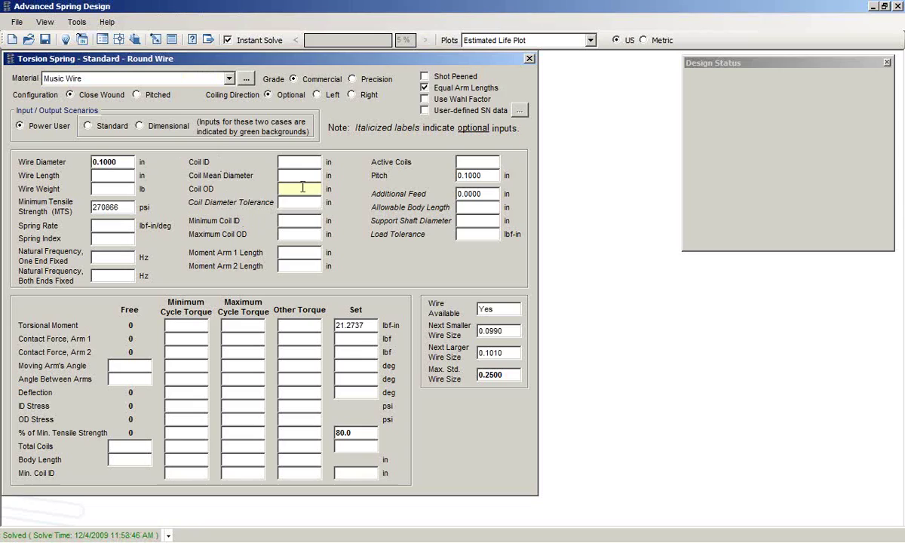
{"action": "type", "text": "1"}
{"action": "key", "text": "Tab"}
{"action": "type", "text": ".035"}
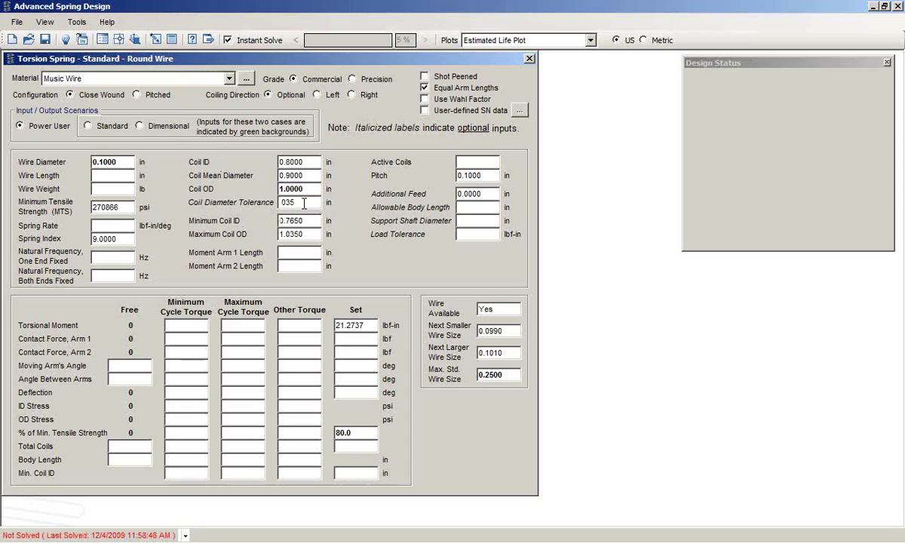
{"action": "left_click", "coordinate": [298, 252]}
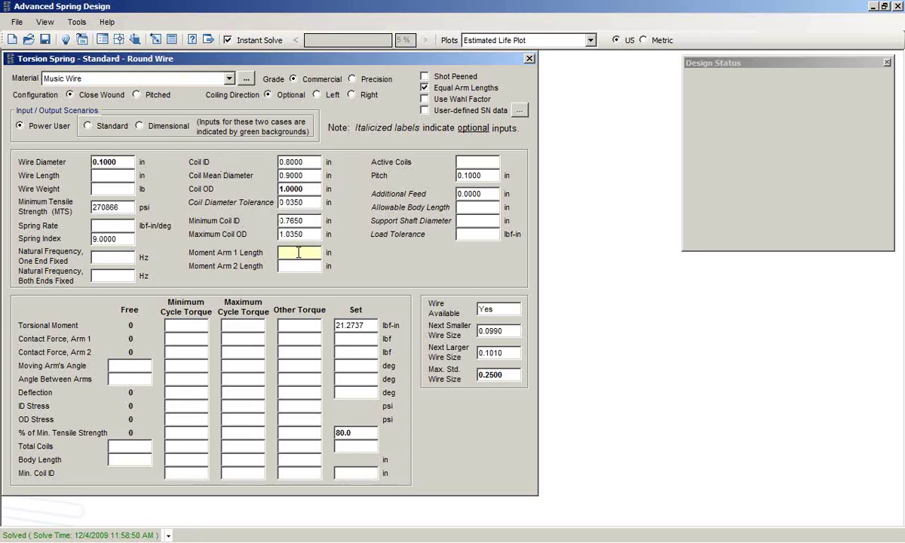
{"action": "type", "text": ".75"}
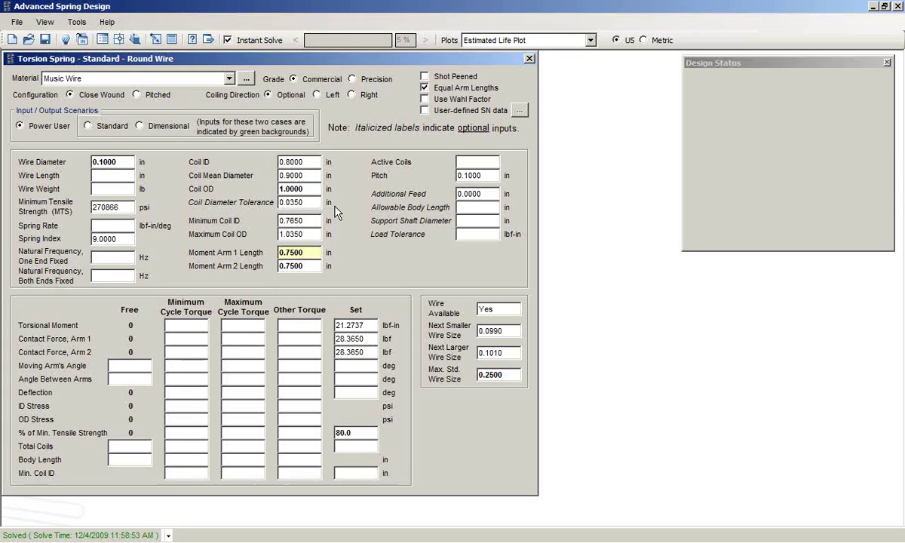
- Enter 4.25 free-position total coils and solve the design
{"action": "left_click", "coordinate": [131, 446]}
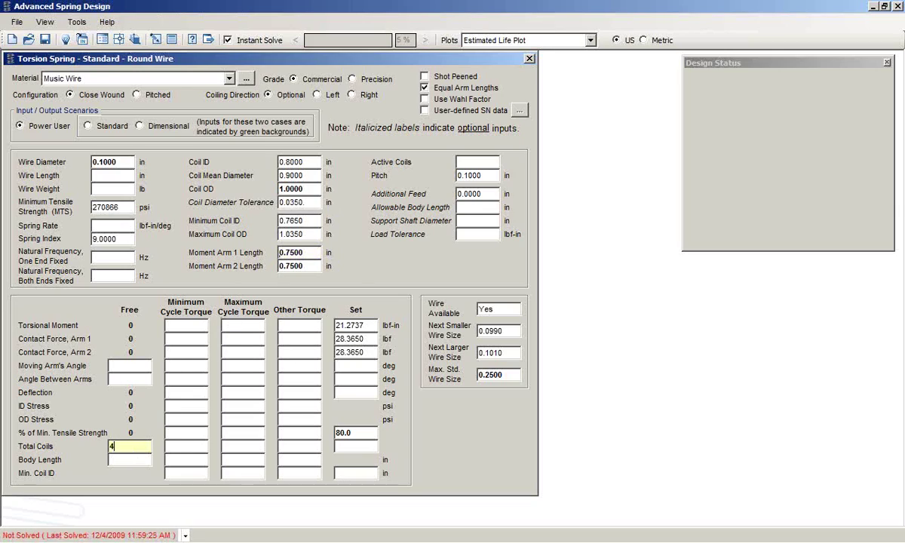
{"action": "type", "text": "4.25"}
{"action": "key", "text": "Return"}
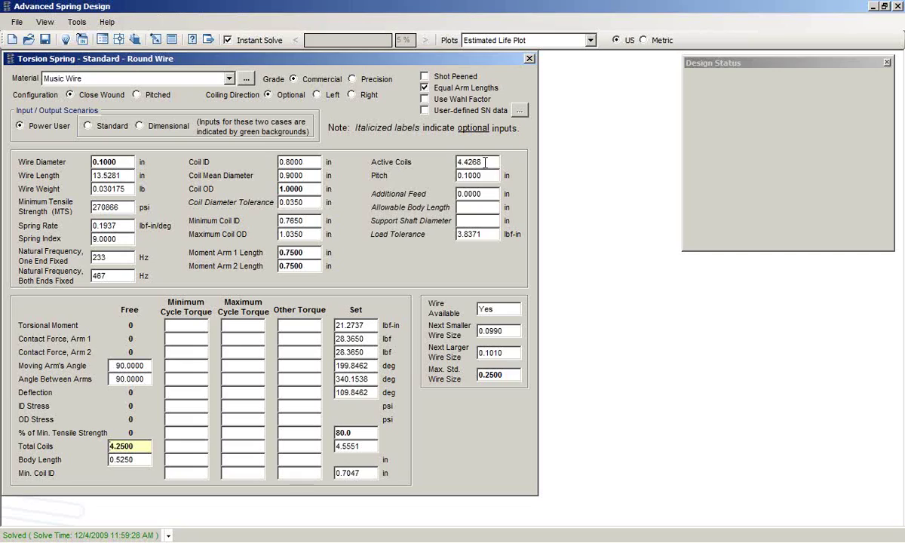
- Append the digits 3882 to the Active Coils value, giving 4.42683882
{"action": "left_click", "coordinate": [483, 161]}
{"action": "type", "text": "3882"}
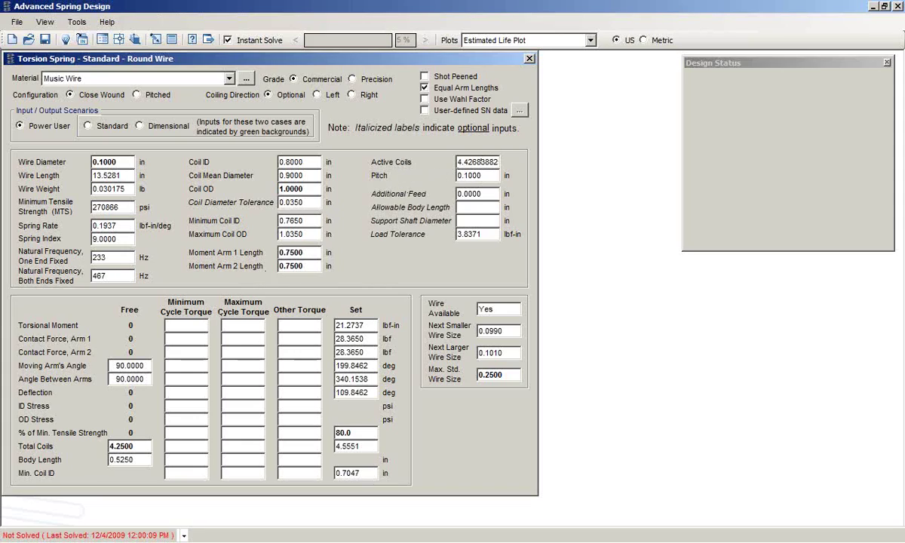
- Set the cycle torsional moments to 7 lbf-in minimum and 14 lbf-in maximum
{"action": "left_click", "coordinate": [179, 328]}
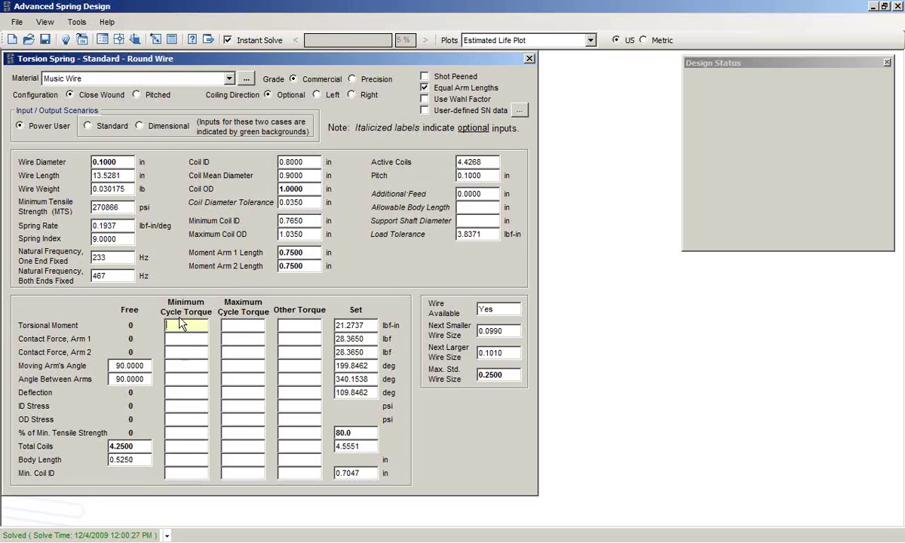
{"action": "type", "text": "7"}
{"action": "left_click", "coordinate": [235, 322]}
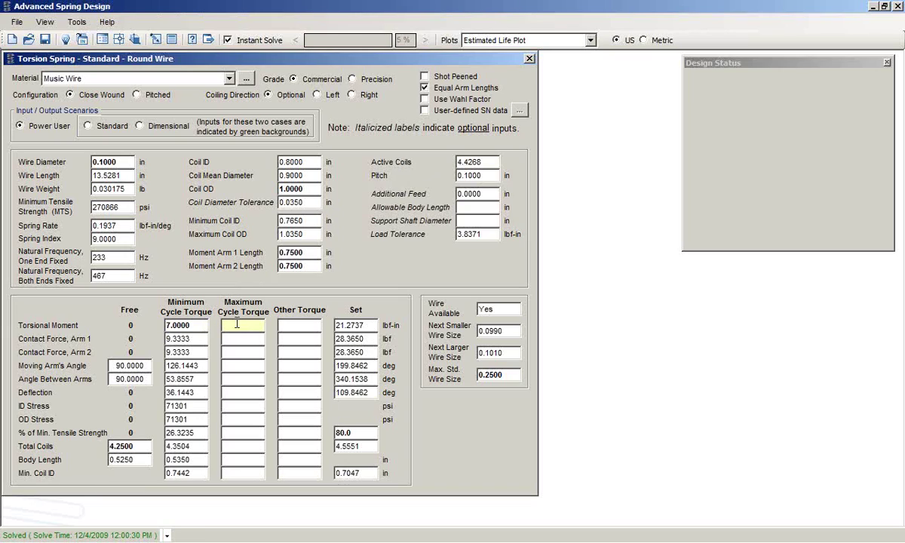
{"action": "type", "text": "14"}
{"action": "key", "text": "Tab"}
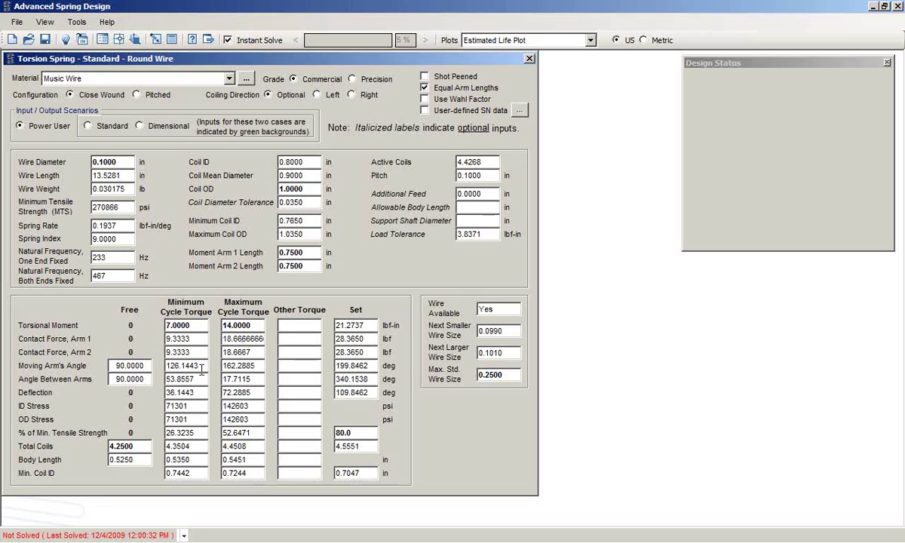
- Open the Torsion Springs help topic and follow its link to the Torsion Springs Design Notes
{"action": "left_click", "coordinate": [202, 365]}
{"action": "key", "text": "F1"}
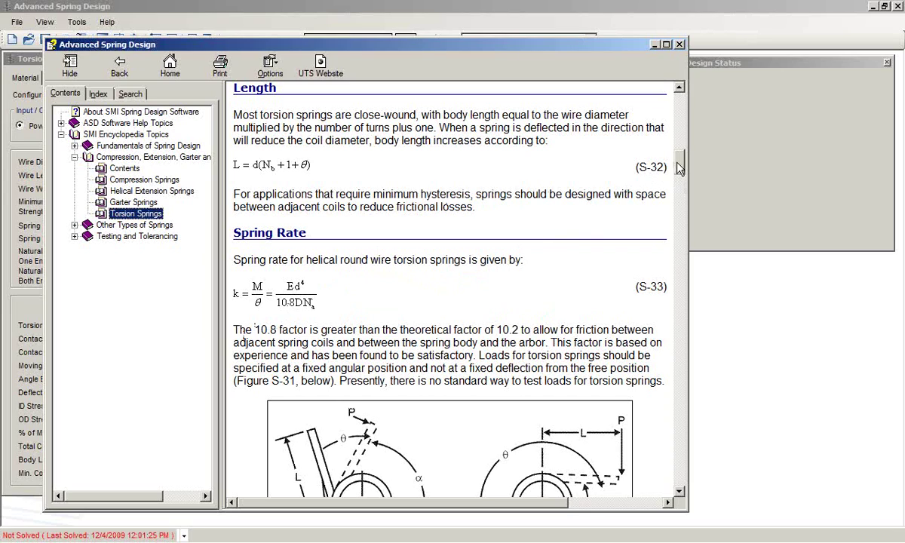
{"action": "left_click_drag", "start_coordinate": [677, 166], "coordinate": [678, 170]}
{"action": "scroll", "coordinate": [677, 166], "scroll_direction": "down", "scroll_amount": 3}
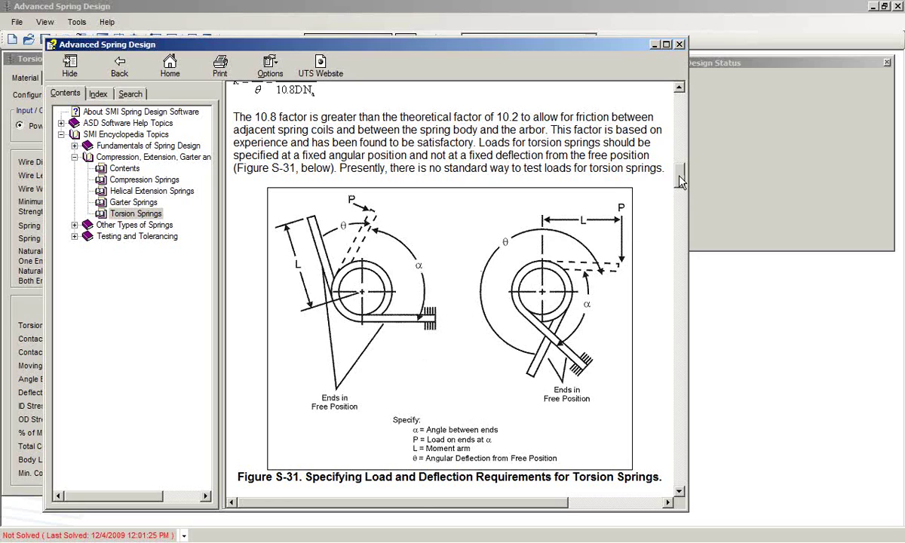
{"action": "left_click_drag", "start_coordinate": [680, 180], "coordinate": [681, 101]}
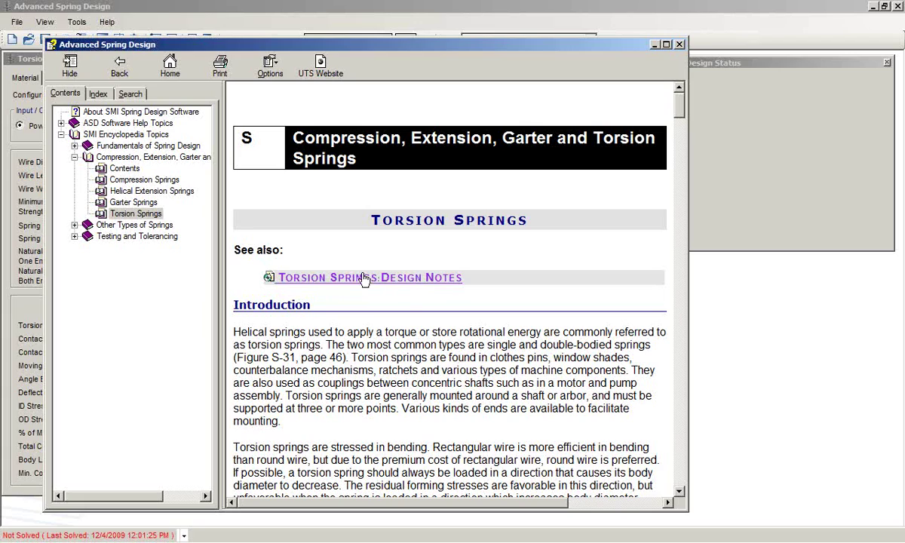
{"action": "left_click", "coordinate": [389, 282]}
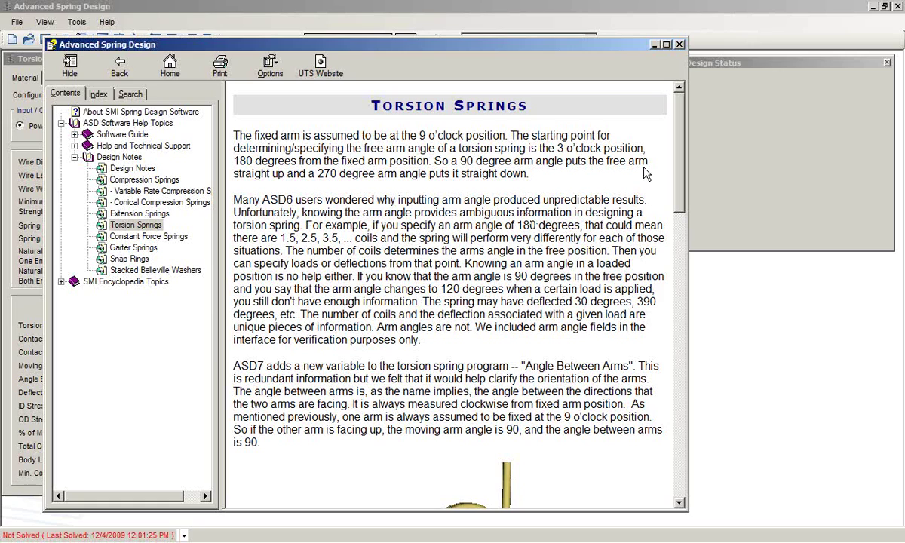
- Scroll the design notes down to the 90° and 180° moving-arm angle illustrations
{"action": "left_click_drag", "start_coordinate": [681, 131], "coordinate": [686, 238]}
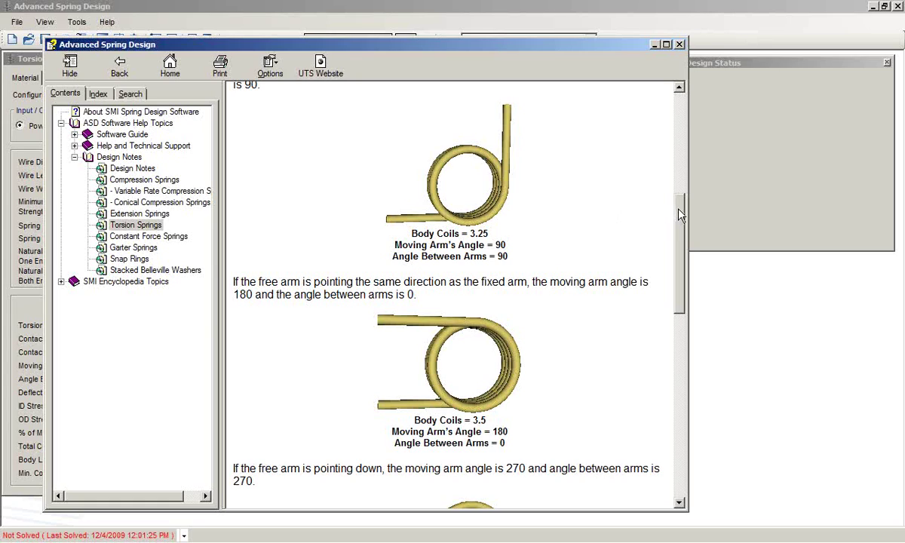
- Scroll further to the 270° example and the DXF colored-arm explanation
{"action": "left_click_drag", "start_coordinate": [679, 214], "coordinate": [679, 276]}
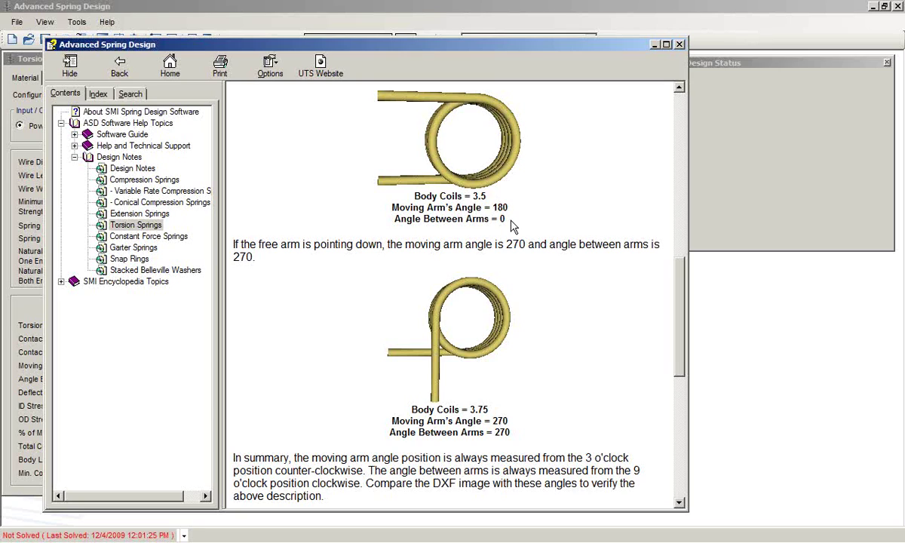
{"action": "left_click_drag", "start_coordinate": [678, 284], "coordinate": [678, 371]}
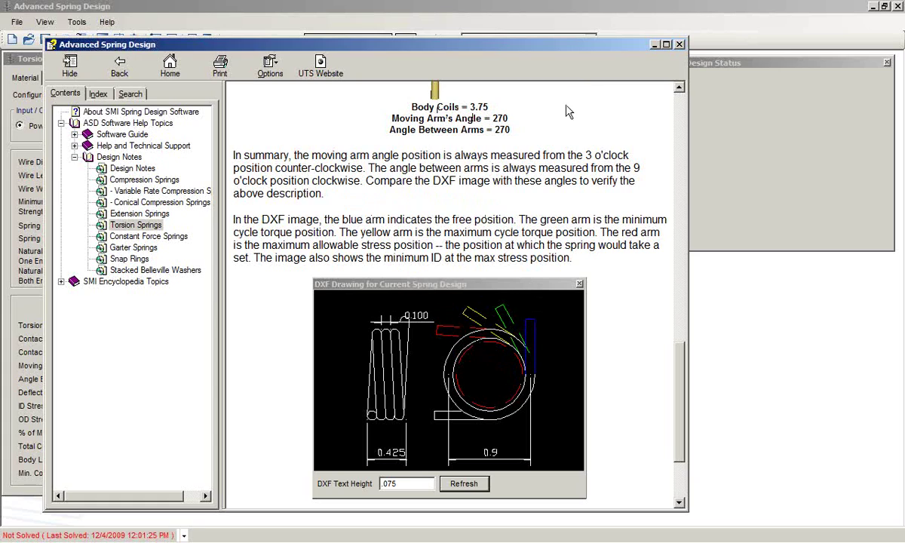
- Close the help, then view the spring's DXF drawing via Tools > Show DXF and close it
{"action": "left_click", "coordinate": [679, 45]}
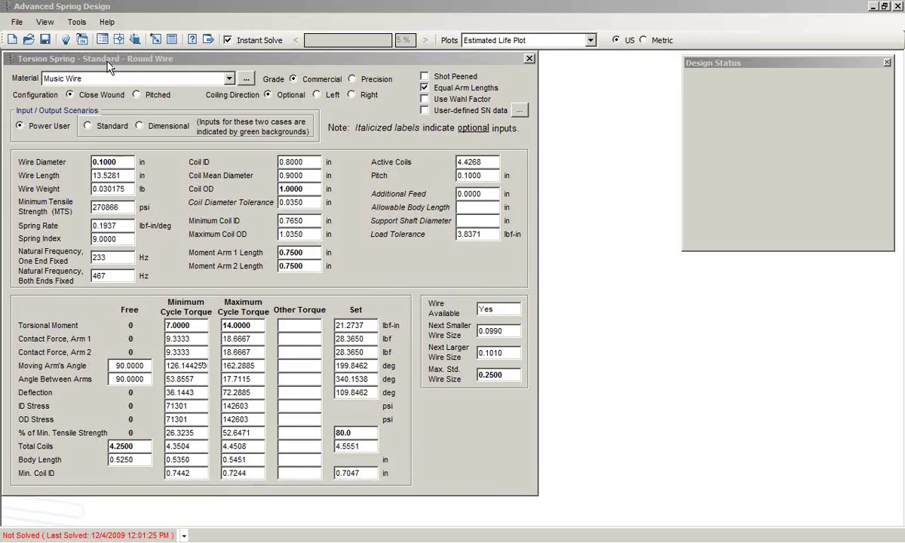
{"action": "left_click", "coordinate": [76, 23]}
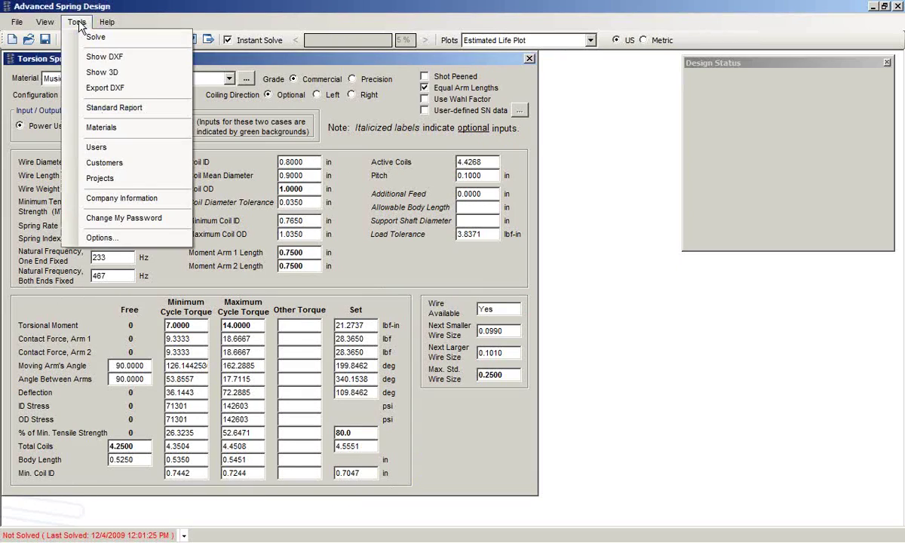
{"action": "left_click", "coordinate": [102, 60]}
{"action": "left_click_drag", "start_coordinate": [610, 246], "coordinate": [419, 156]}
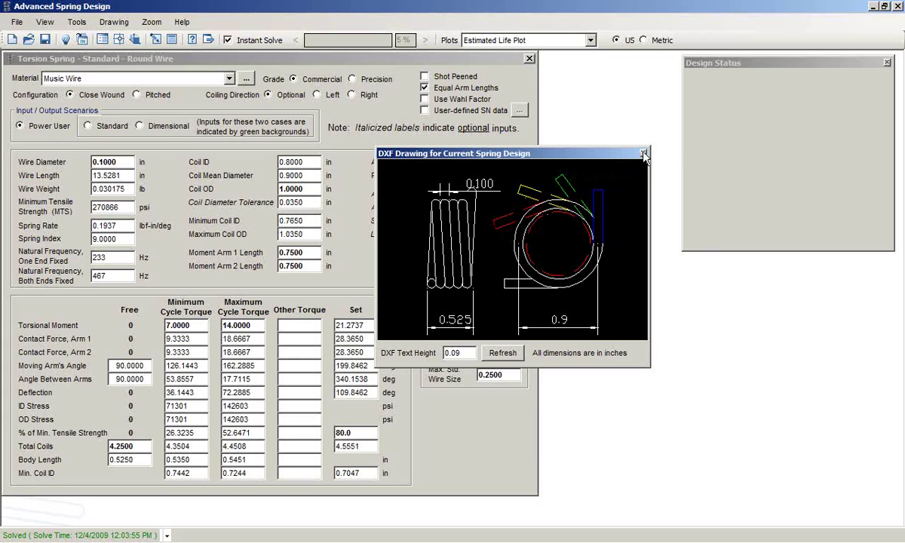
{"action": "key", "text": "Escape"}
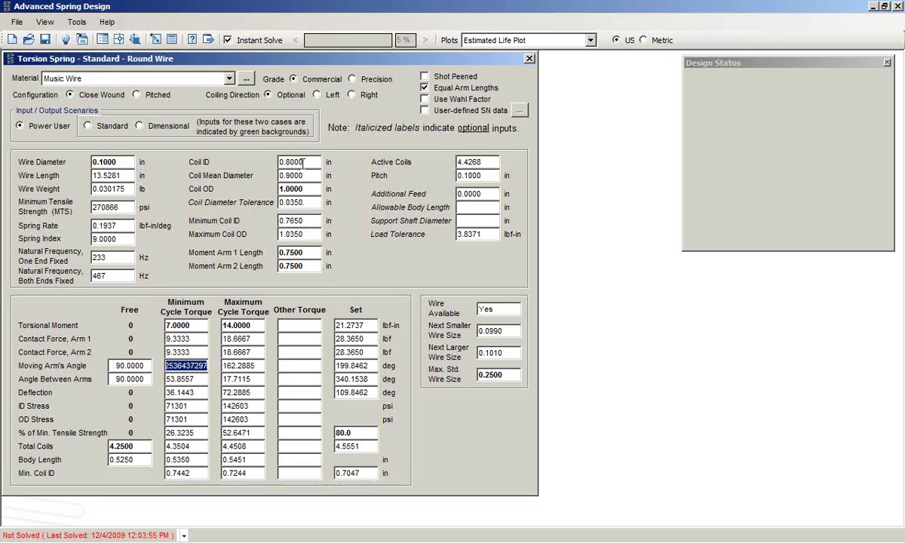
- Show the Estimated Life Plot from the Plots dropdown and move it clear of the inputs
{"action": "left_click", "coordinate": [591, 41]}
{"action": "left_click", "coordinate": [463, 51]}
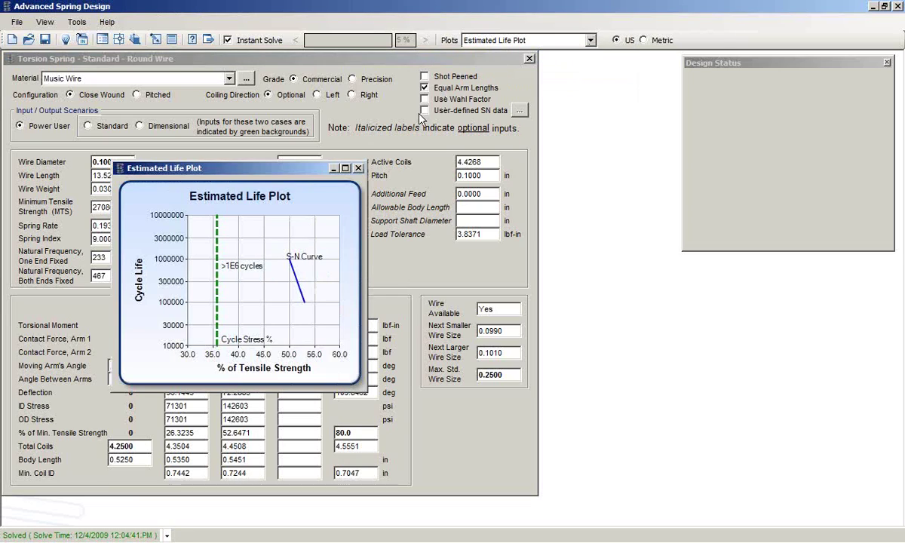
{"action": "left_click_drag", "start_coordinate": [290, 168], "coordinate": [544, 150]}
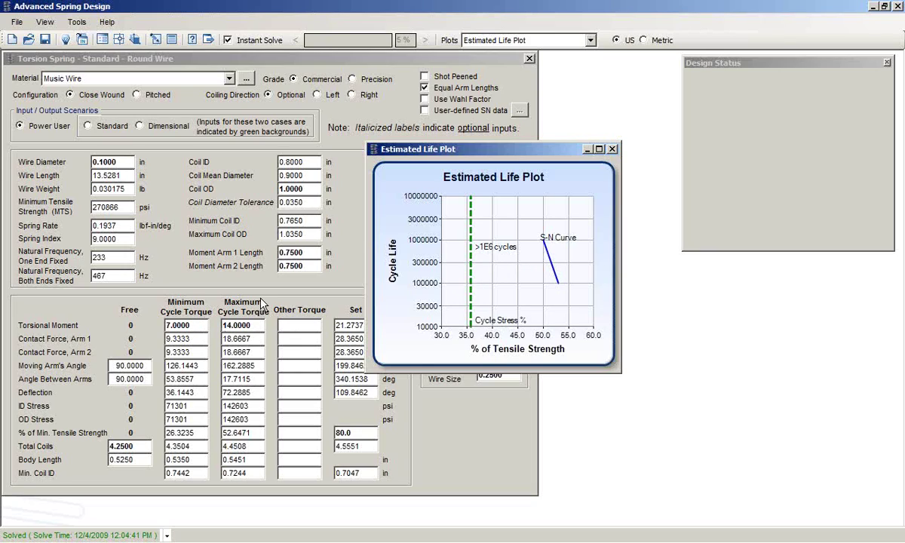
- Change the maximum cycle torque from 14 to 18 lbf-in, then close the Estimated Life Plot
{"action": "left_click", "coordinate": [221, 329]}
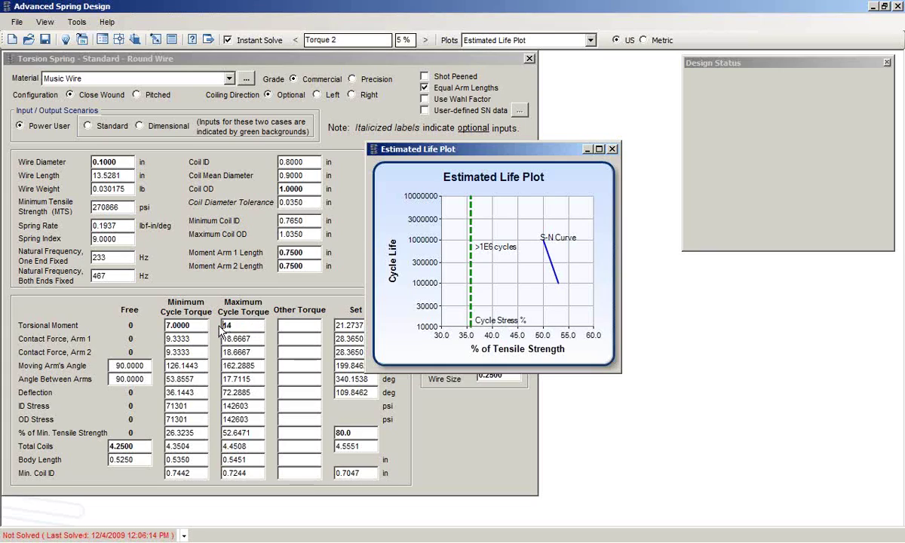
{"action": "double_click", "coordinate": [249, 326]}
{"action": "type", "text": "1"}
{"action": "left_click", "coordinate": [194, 325]}
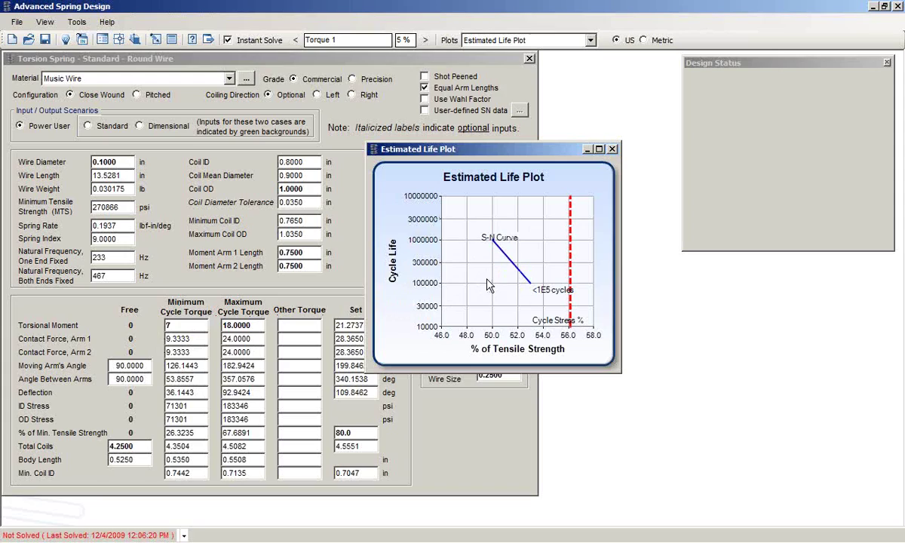
{"action": "left_click", "coordinate": [612, 150]}
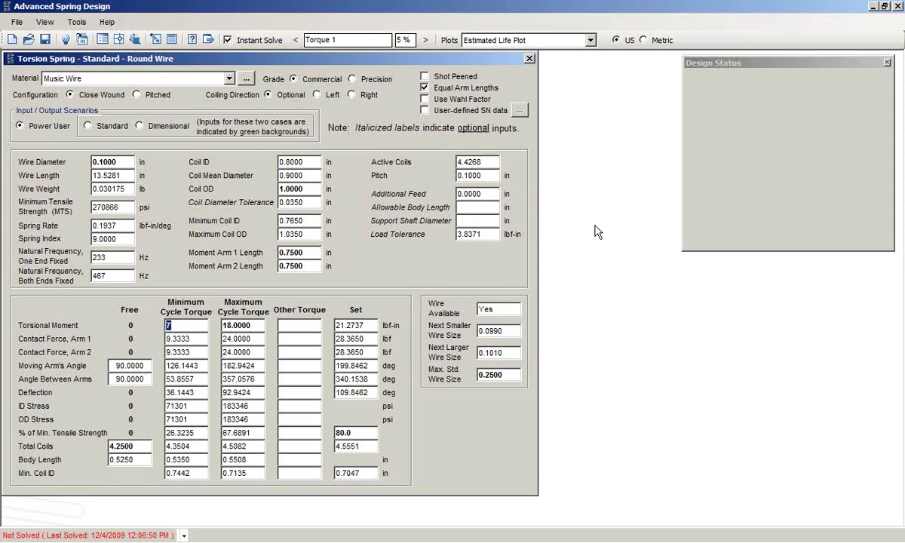